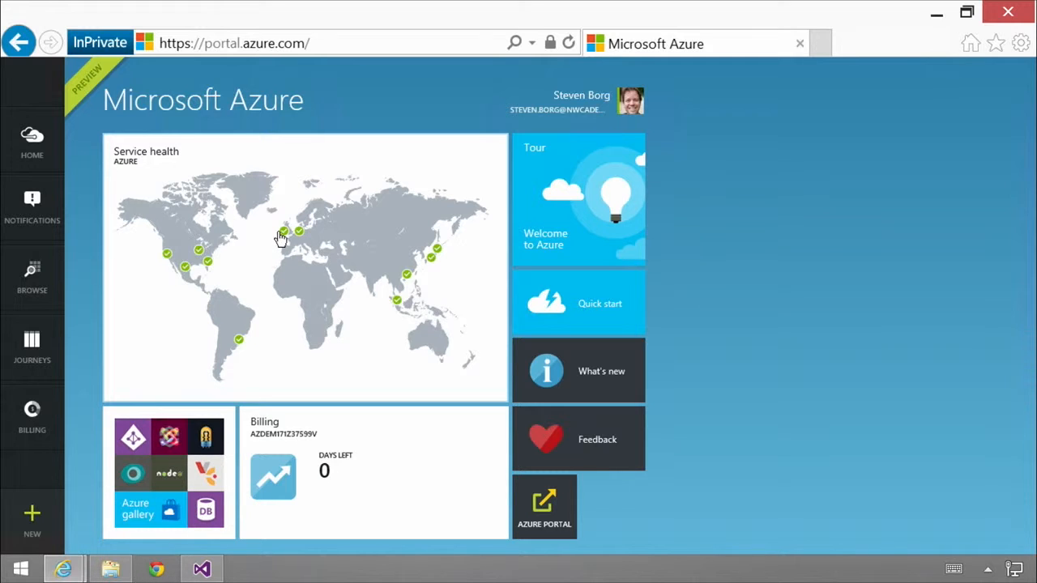
Browse the Application Insights resources and open the vc-dev-ai application's overview.
click(33, 279)
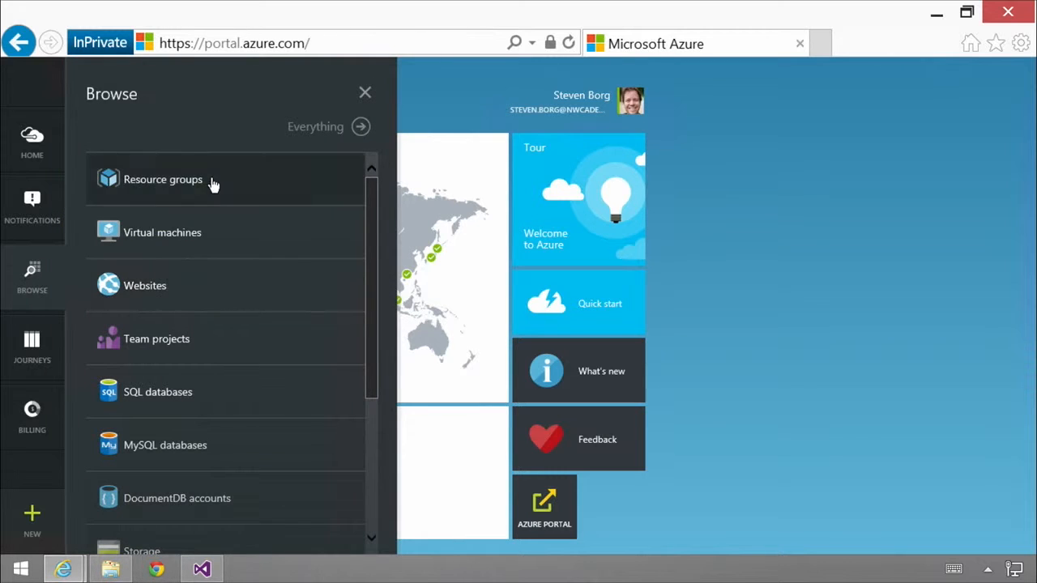
drag(367, 306, 372, 443)
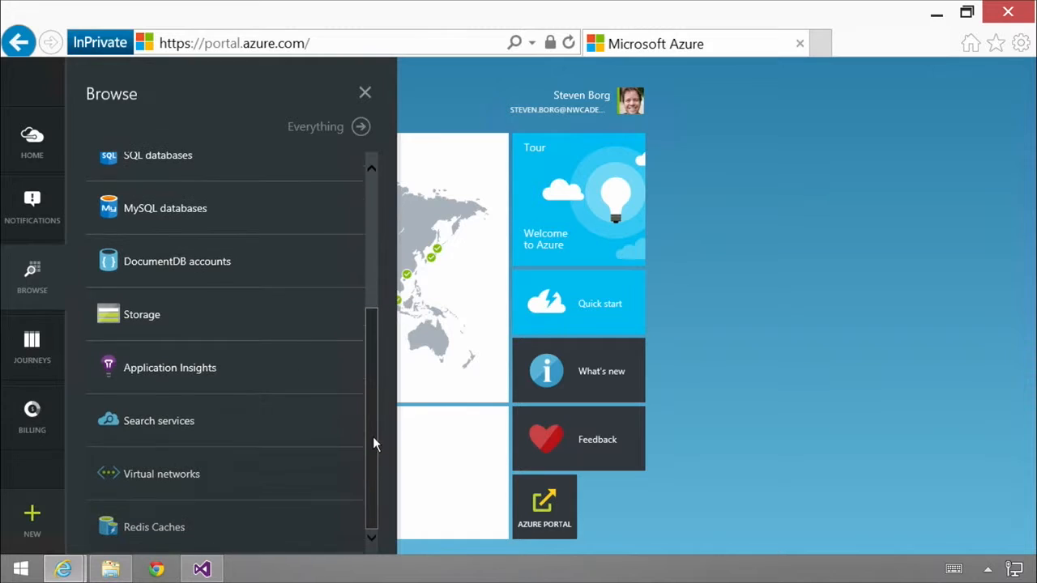
click(176, 369)
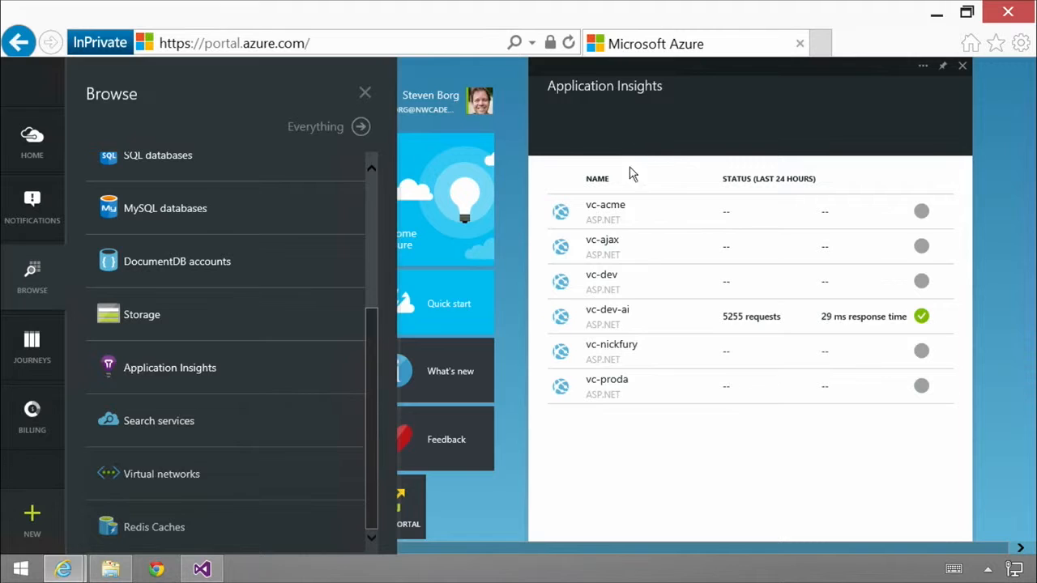
click(433, 131)
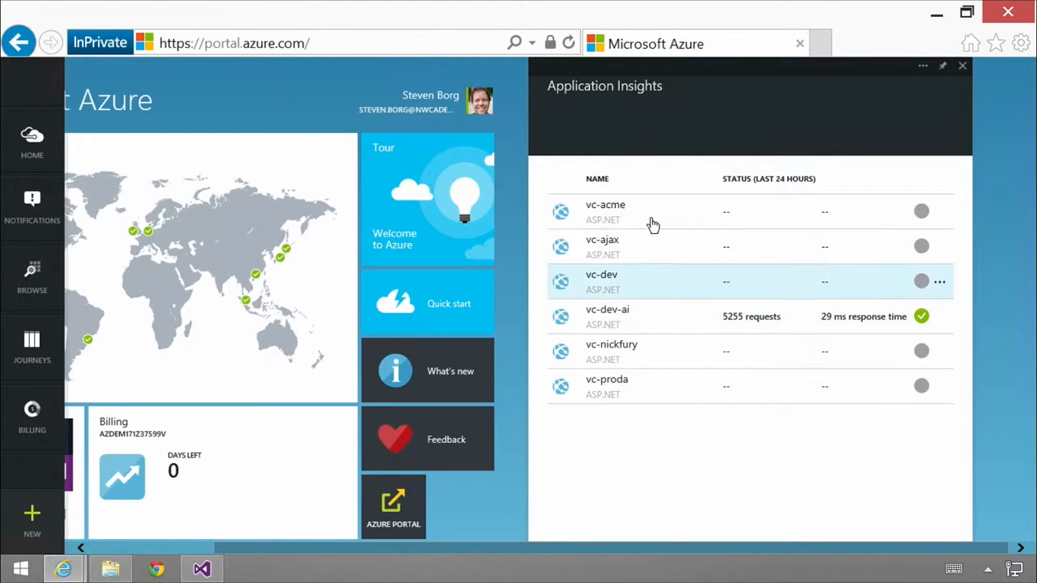
click(637, 323)
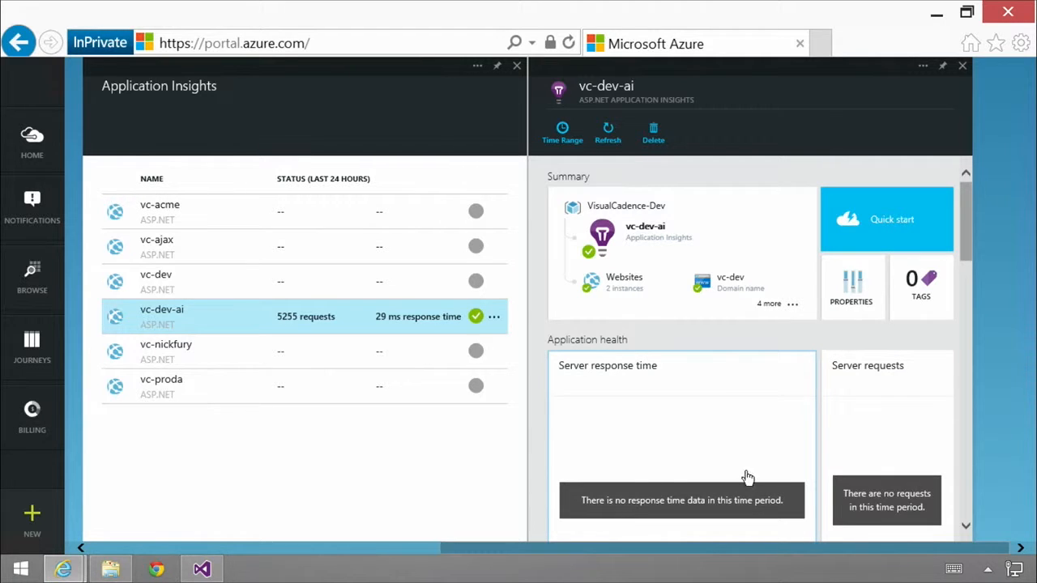
Check the server requests metrics, close them, and set the vc-dev-ai overview's time range to the last 3 days.
click(903, 502)
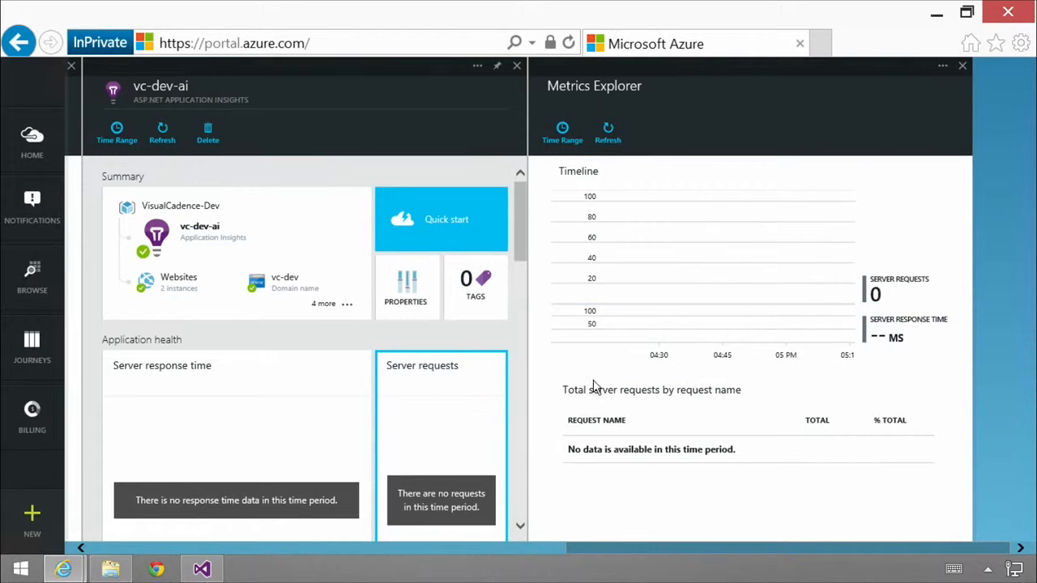
click(962, 66)
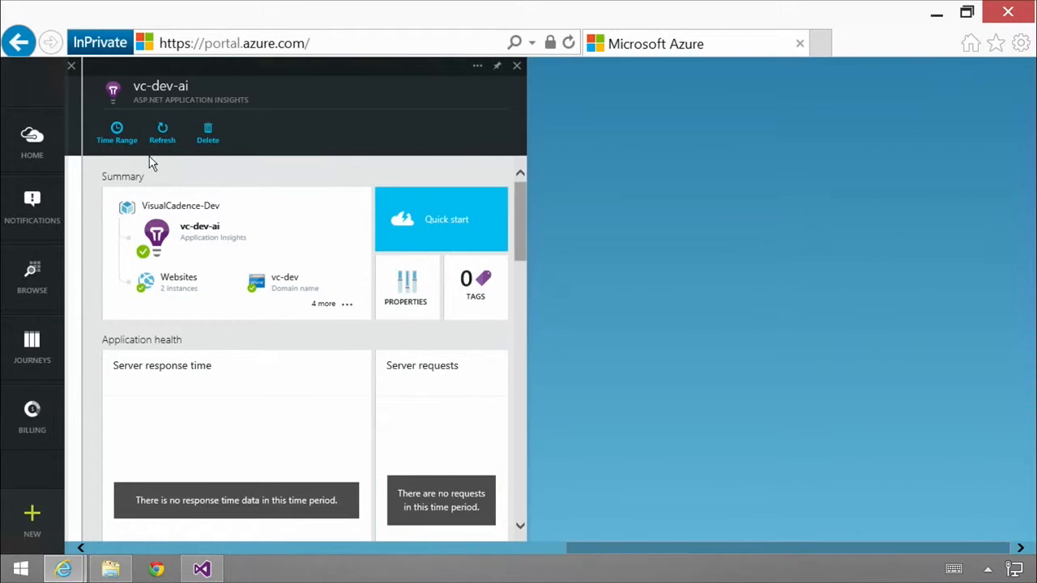
click(118, 138)
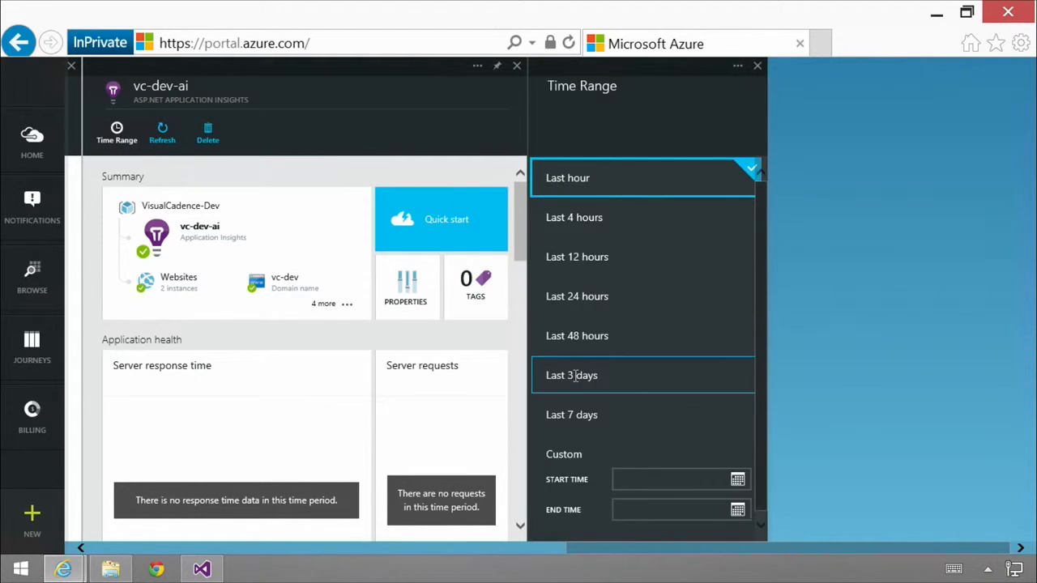
click(568, 377)
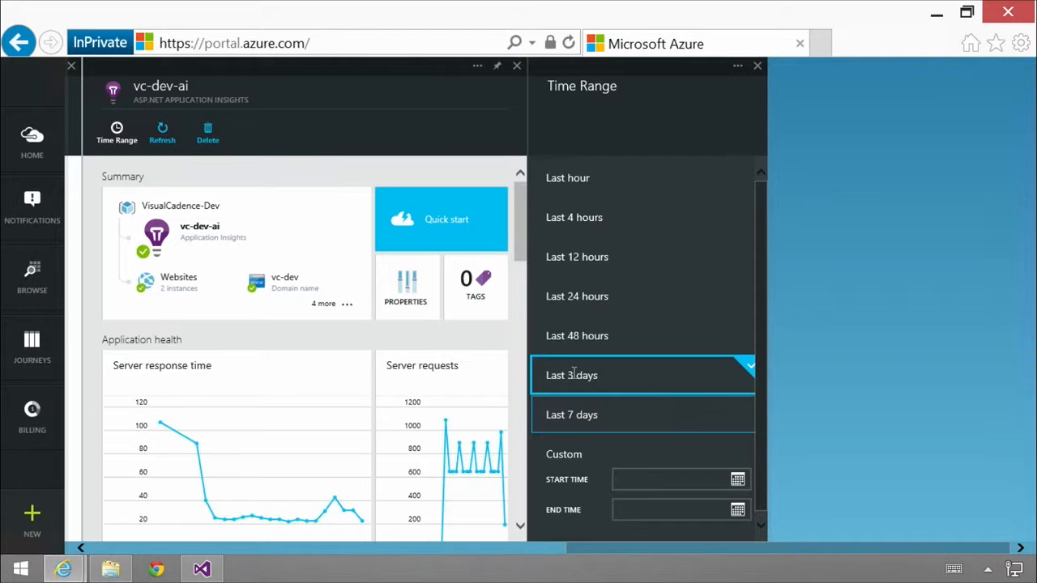
click(757, 67)
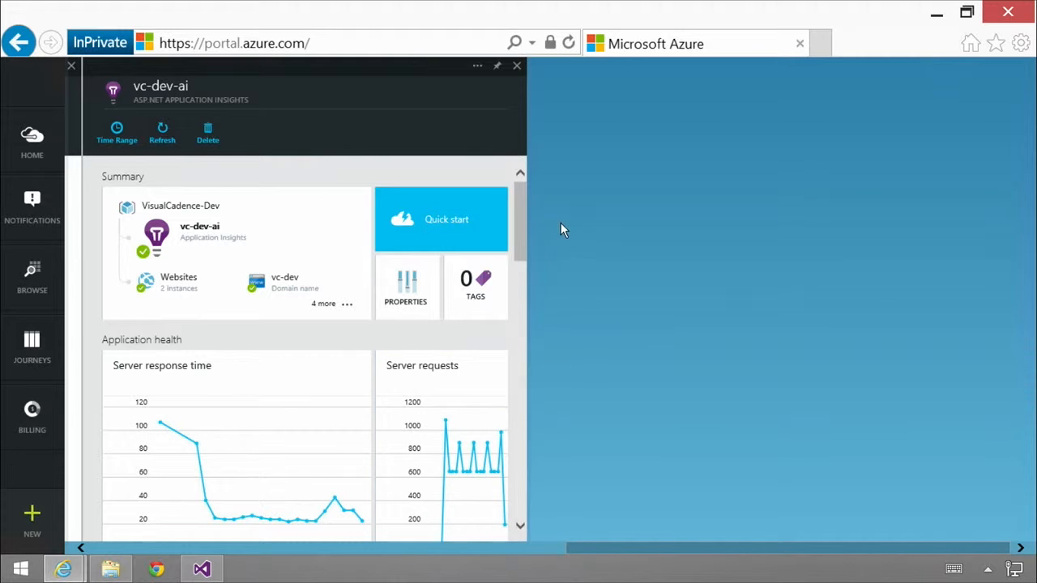
Examine the vc-dev-ai overview from the application health charts, webtests and slowest requests through to usage analytics.
drag(522, 219, 521, 250)
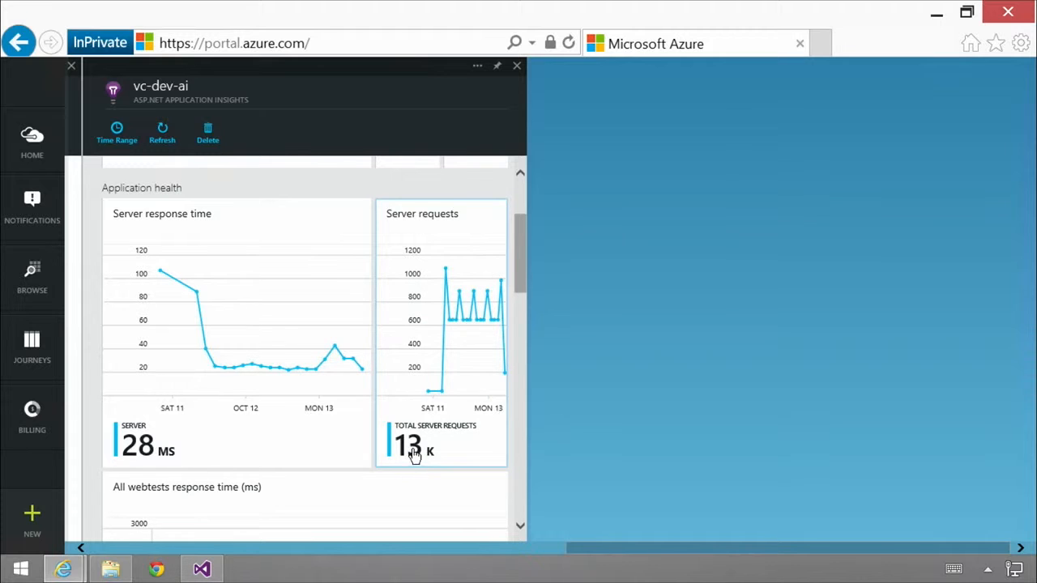
drag(517, 270, 513, 327)
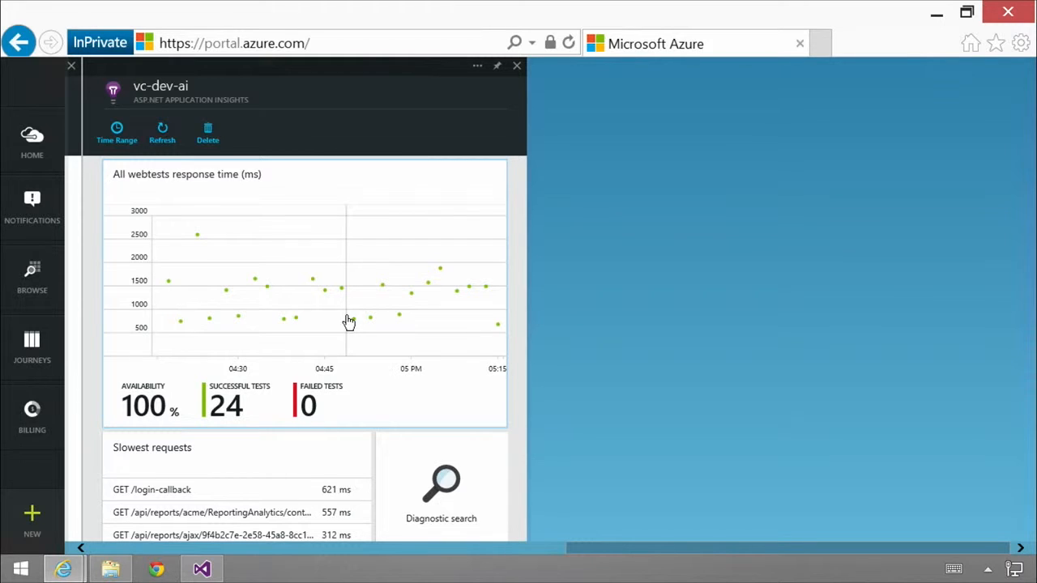
drag(521, 338, 515, 361)
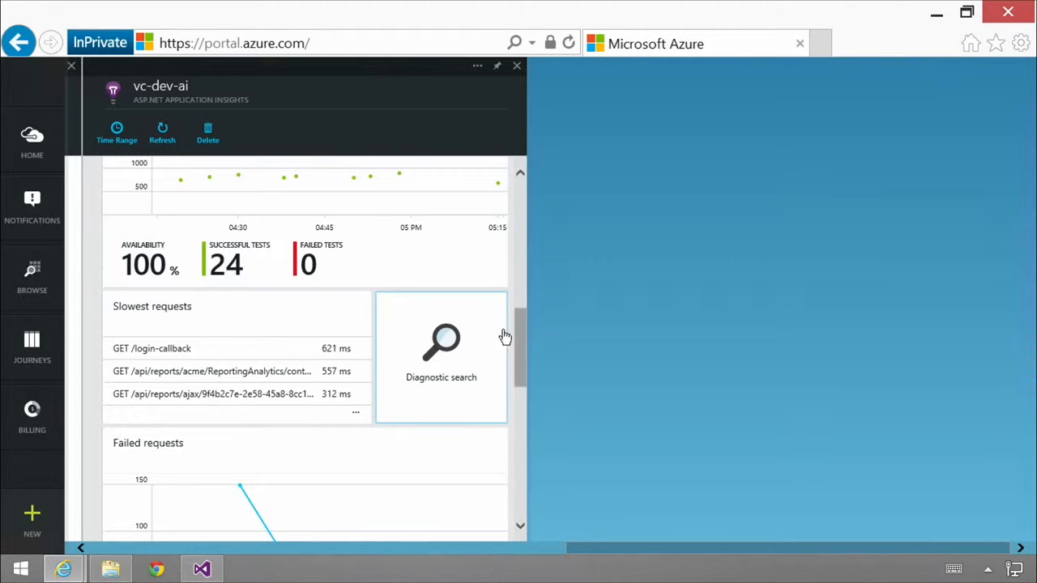
drag(521, 339, 520, 348)
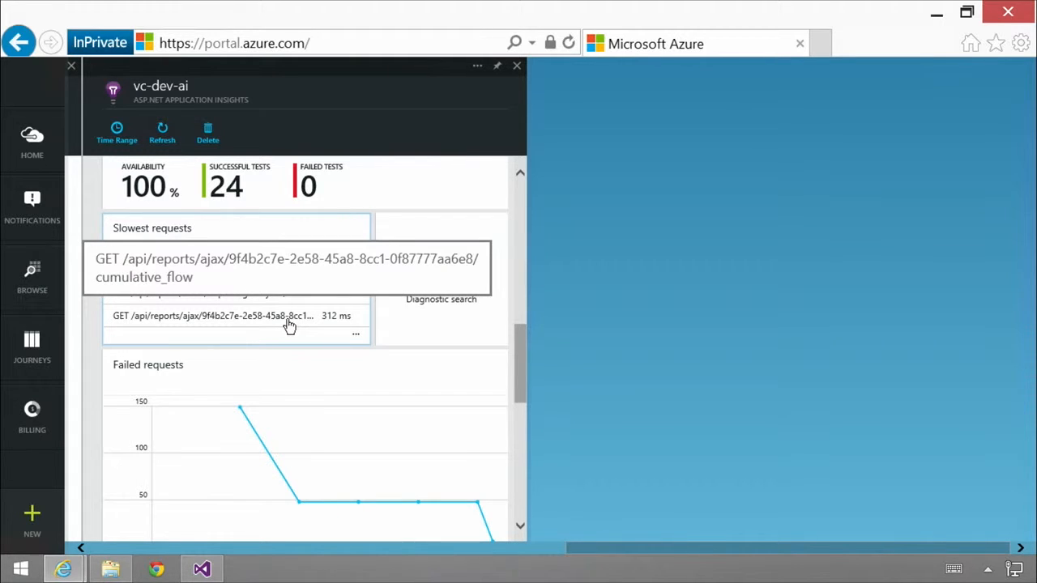
drag(516, 370, 514, 469)
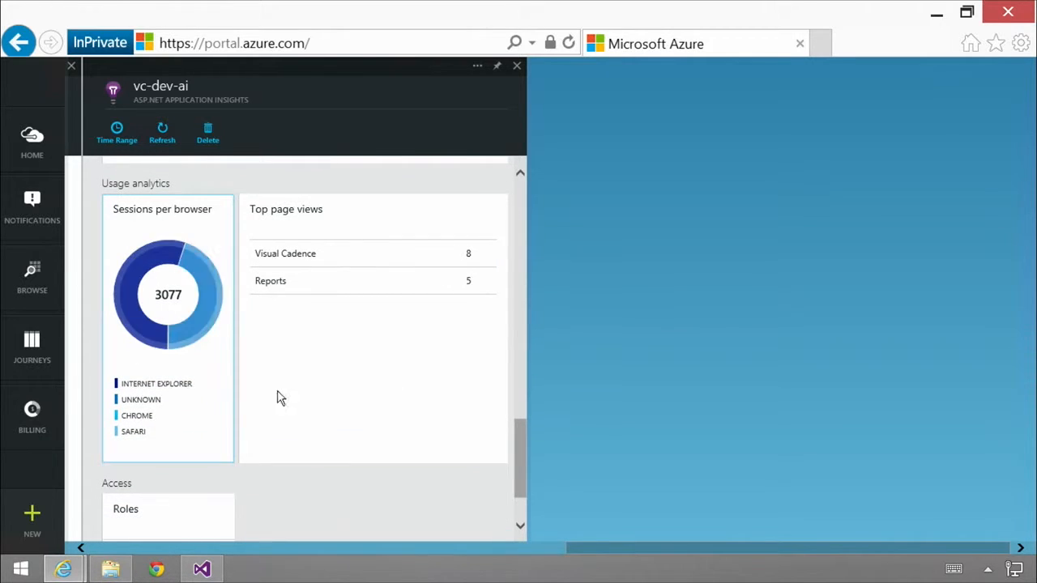
Examine the detailed metrics for sessions per browser and browser version, and for top page views.
click(140, 375)
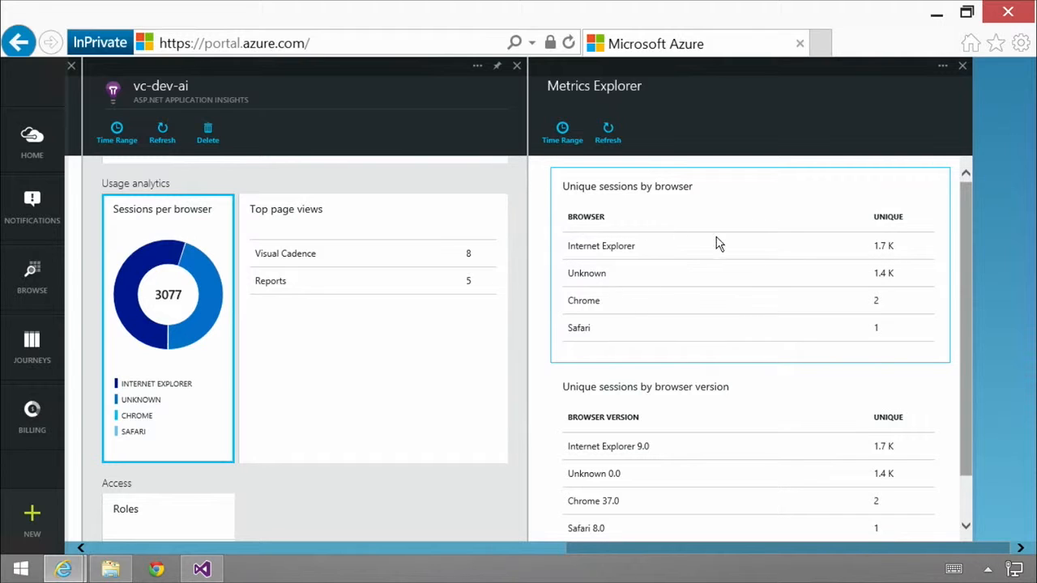
drag(964, 298, 965, 350)
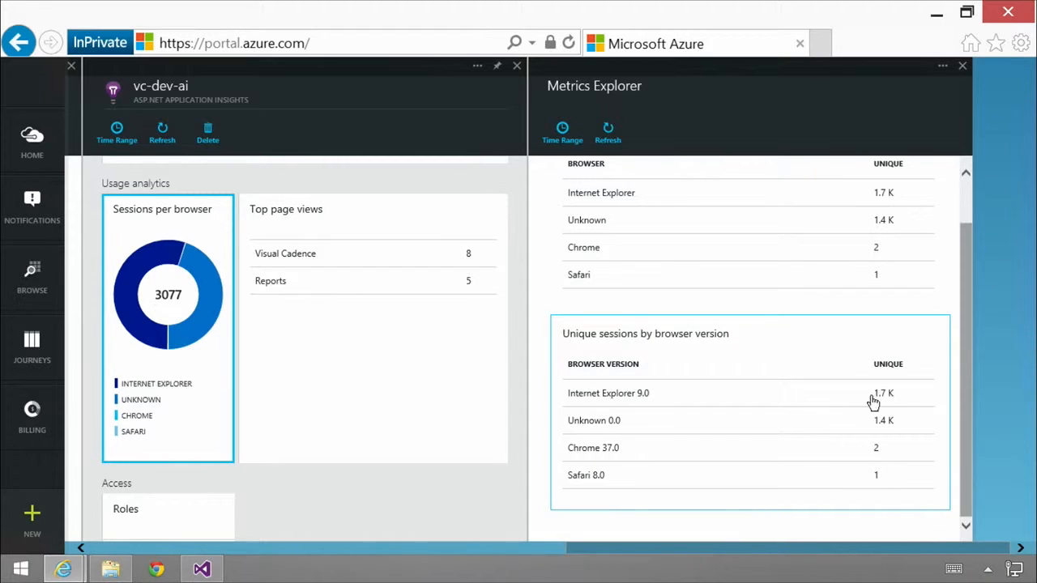
drag(966, 404, 970, 298)
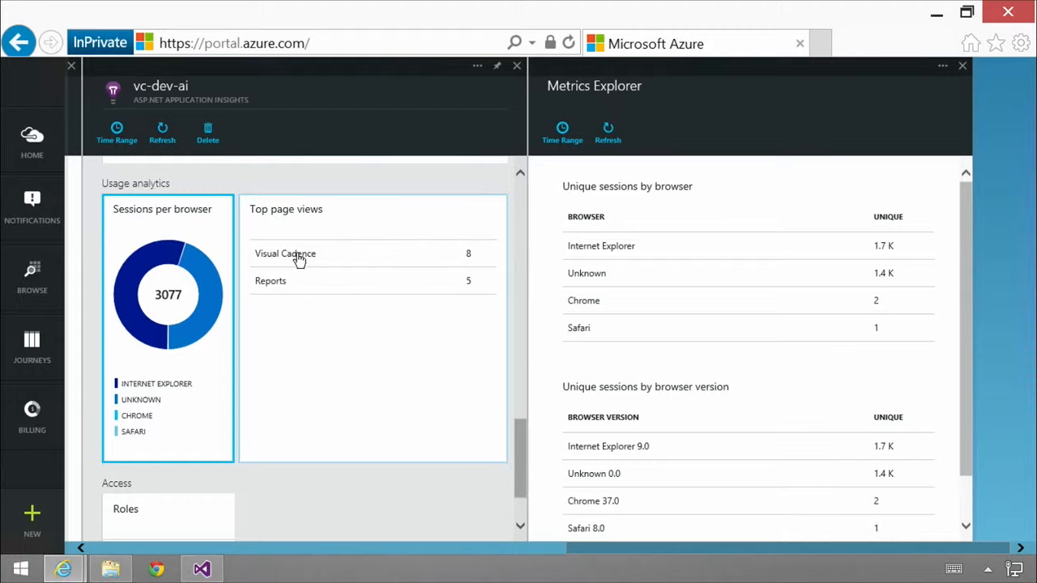
click(361, 239)
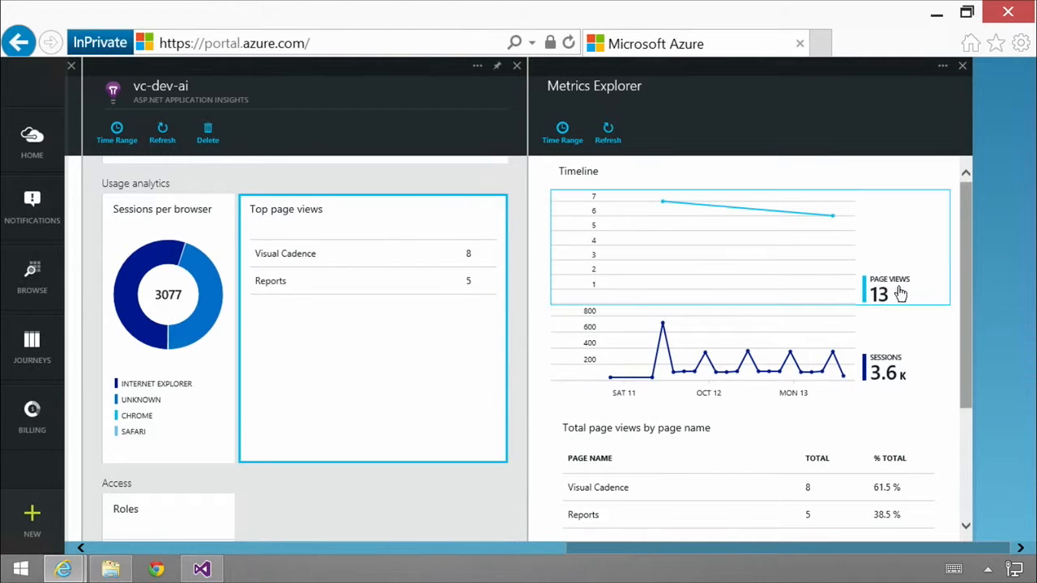
drag(964, 319, 955, 247)
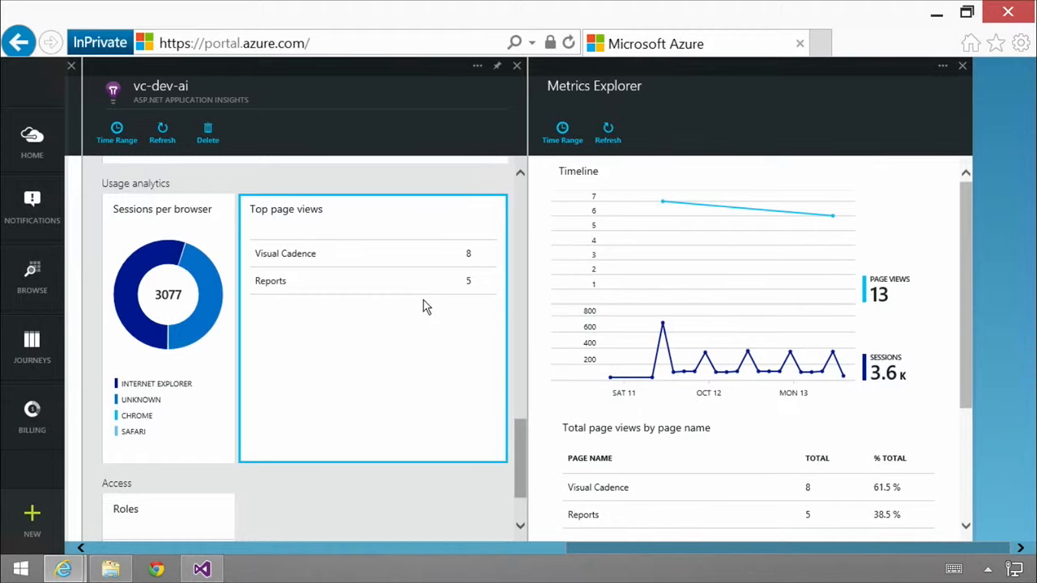
Return to the application health section and open the detailed metrics for server requests.
mouse_move(517, 462)
mouse_down()
mouse_move(513, 284)
mouse_move(523, 217)
mouse_up()
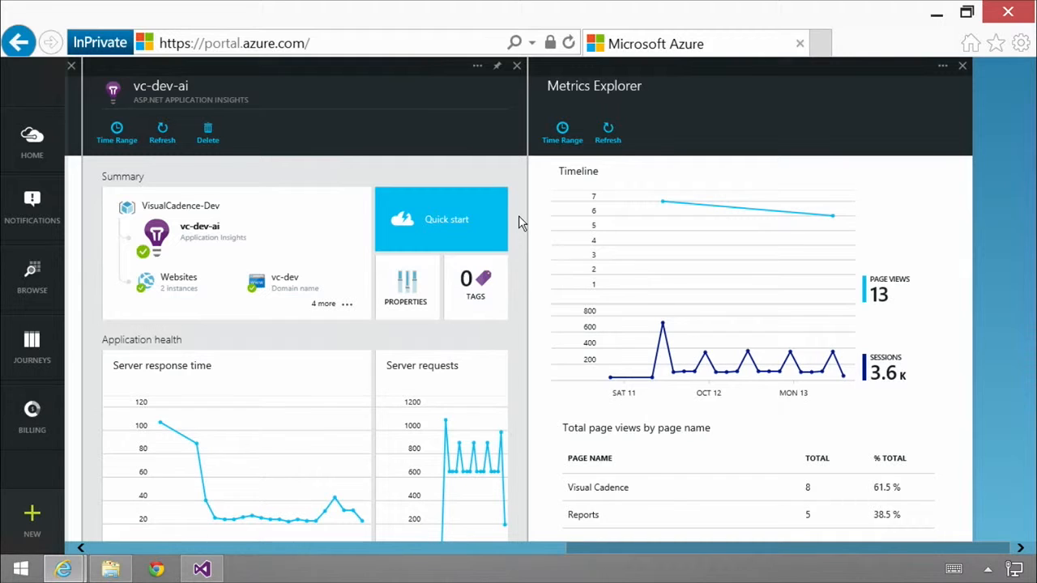
click(447, 378)
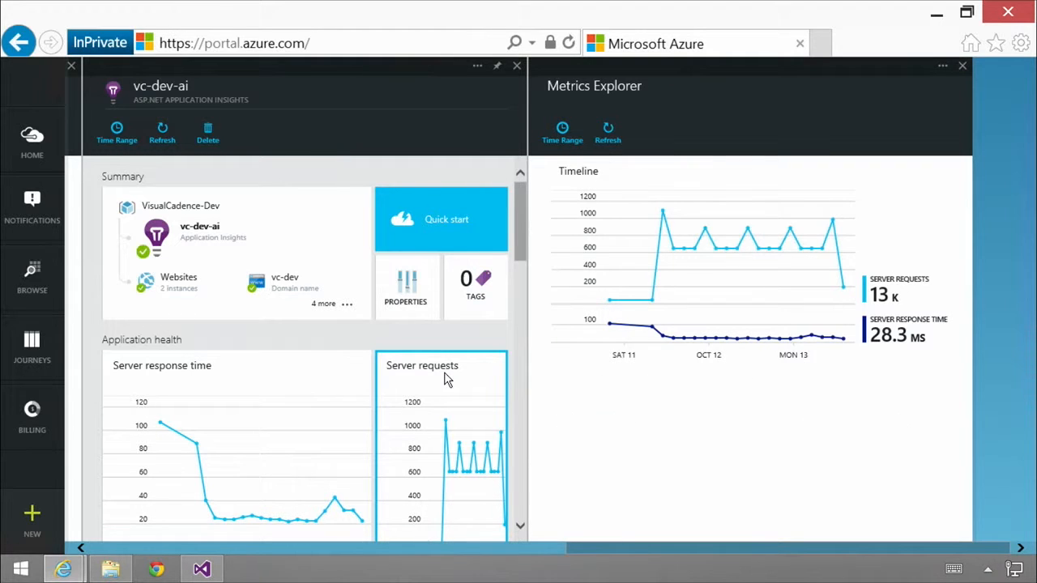
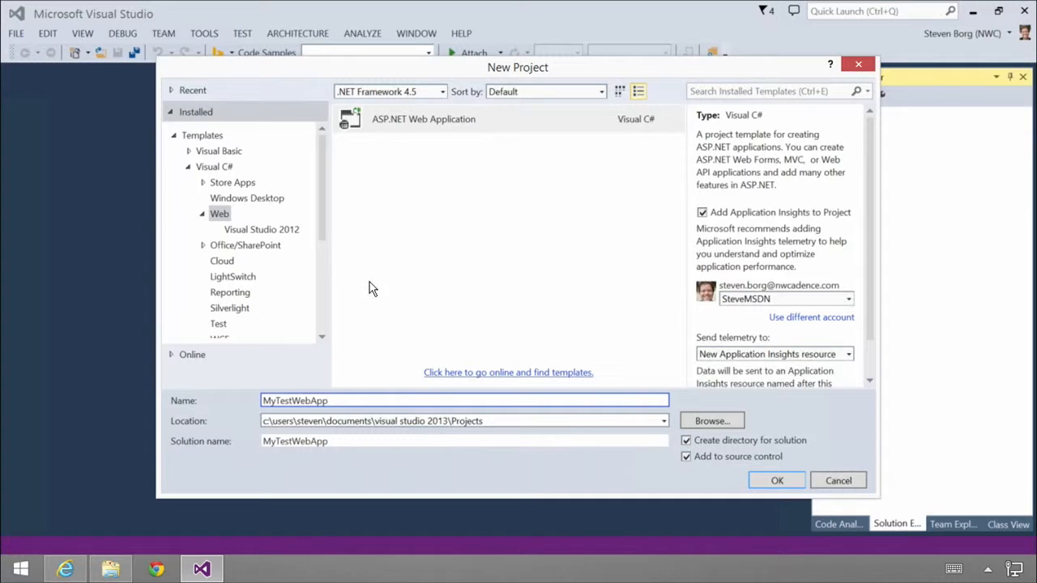
Keep Application Insights enabled for the new project, with the preselected Azure subscription and telemetry sent to a new resource named after the project.
scroll(865, 275, down, 1)
scroll(865, 276, down, 1)
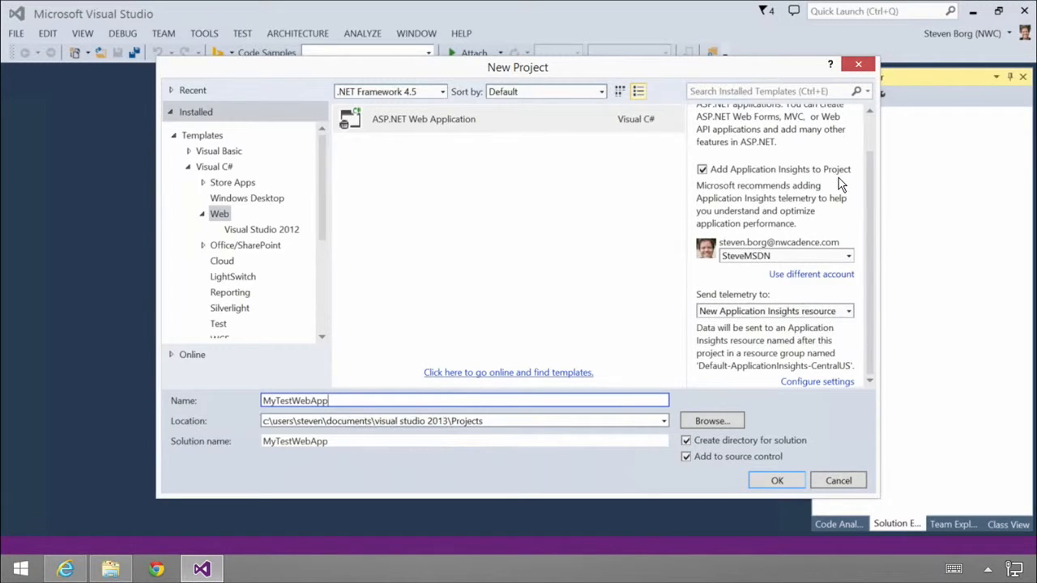
click(702, 172)
click(703, 172)
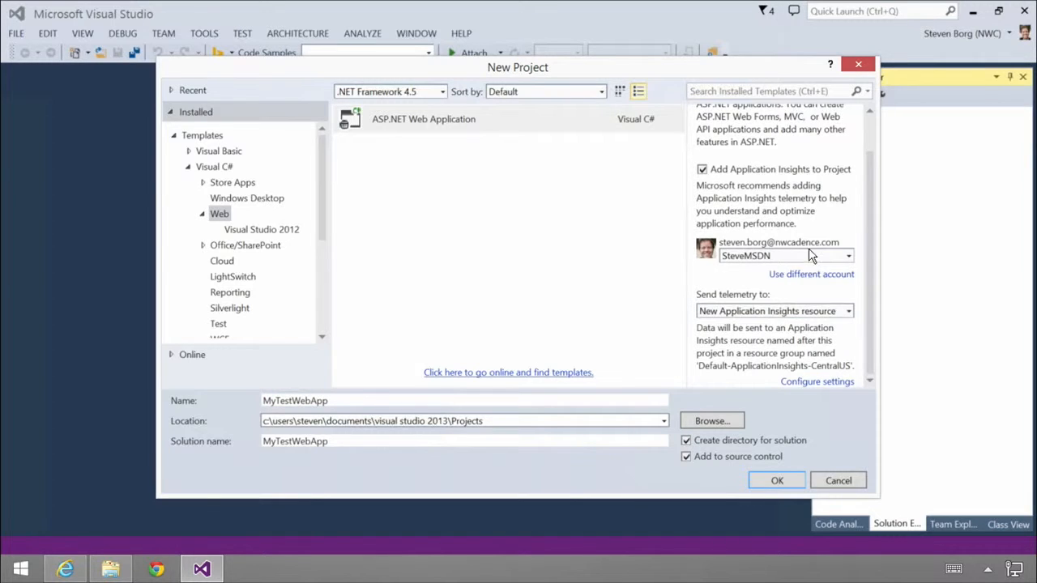
click(848, 257)
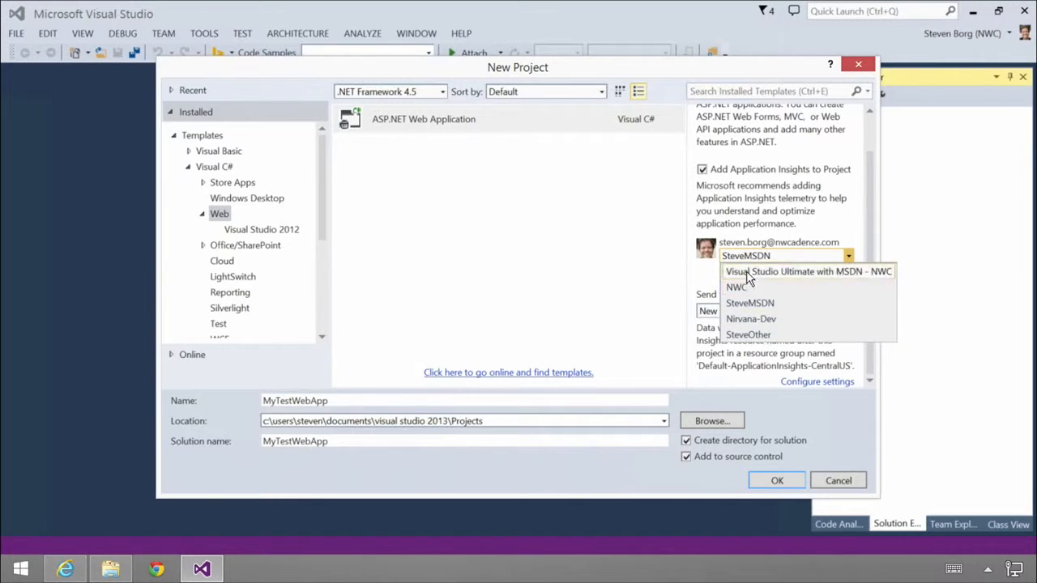
click(752, 305)
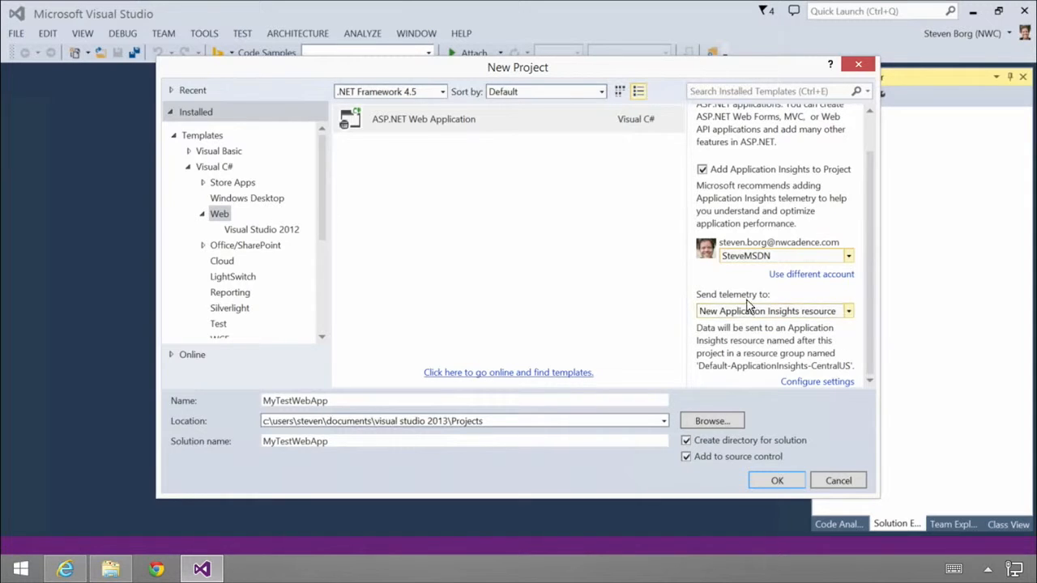
click(849, 313)
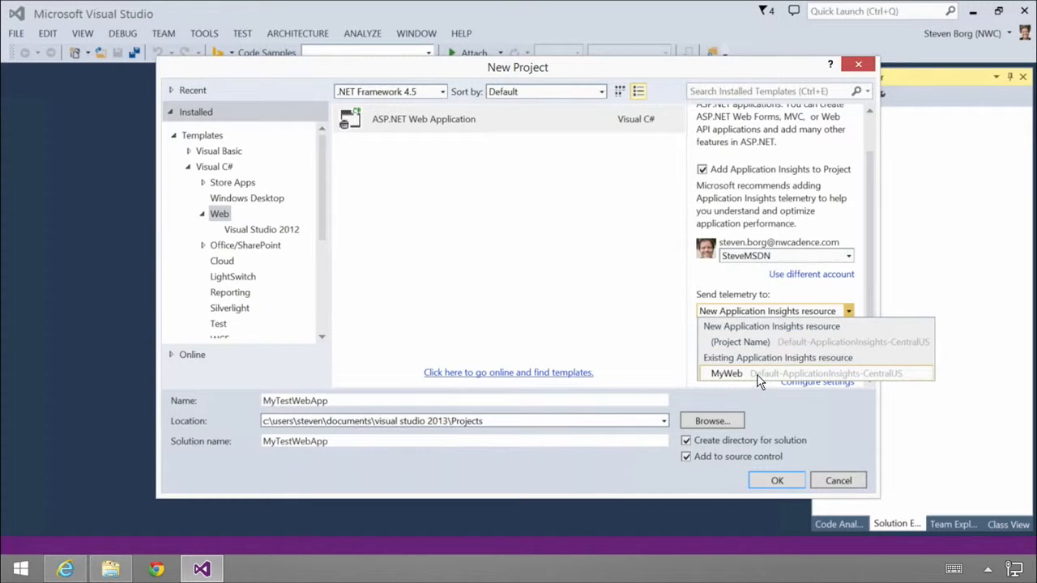
click(752, 342)
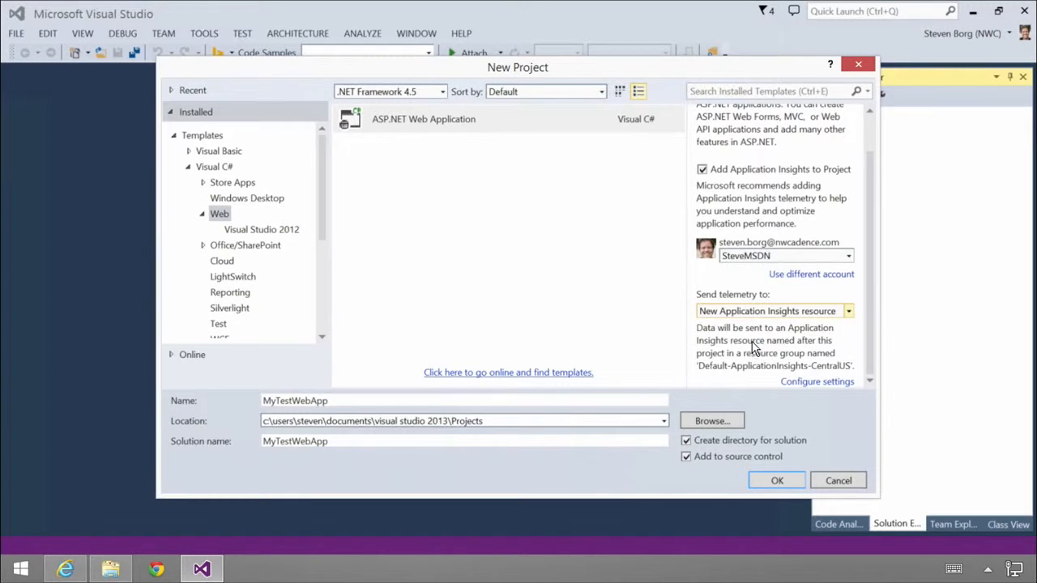
Review and accept the Application Insights configuration with resource group Default-ApplicationInsights-CentralUS, resource (Project Name) and location Central US.
click(838, 382)
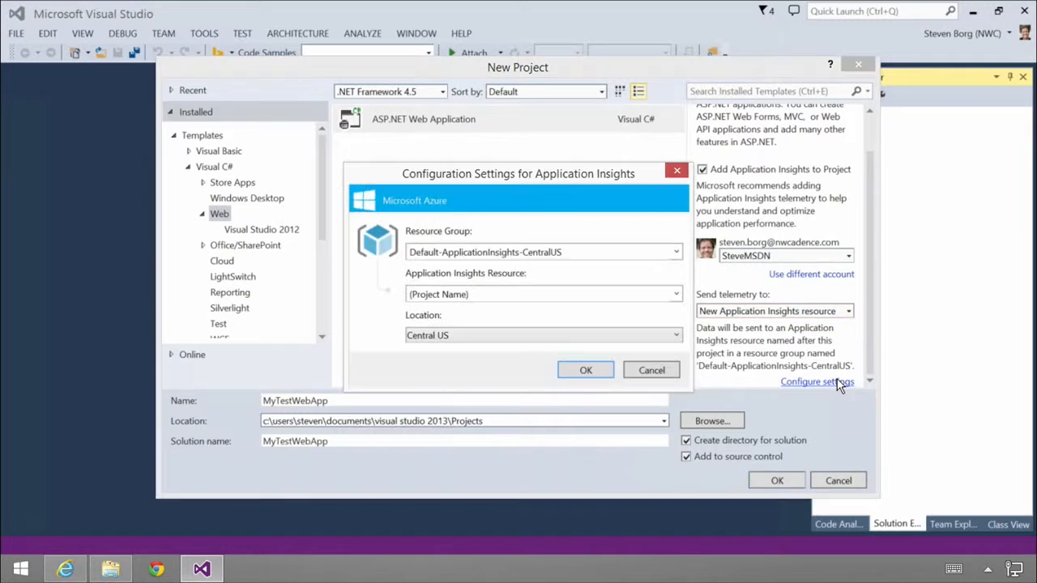
click(491, 295)
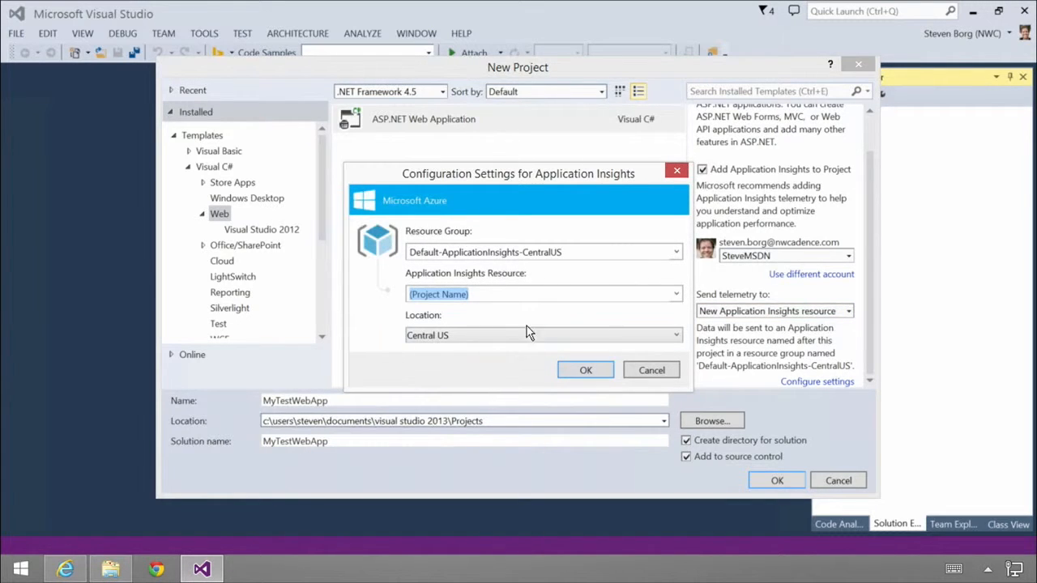
click(594, 371)
Create the MyTestWebApp project from the MVC template, without source control and without hosting in the cloud.
click(686, 457)
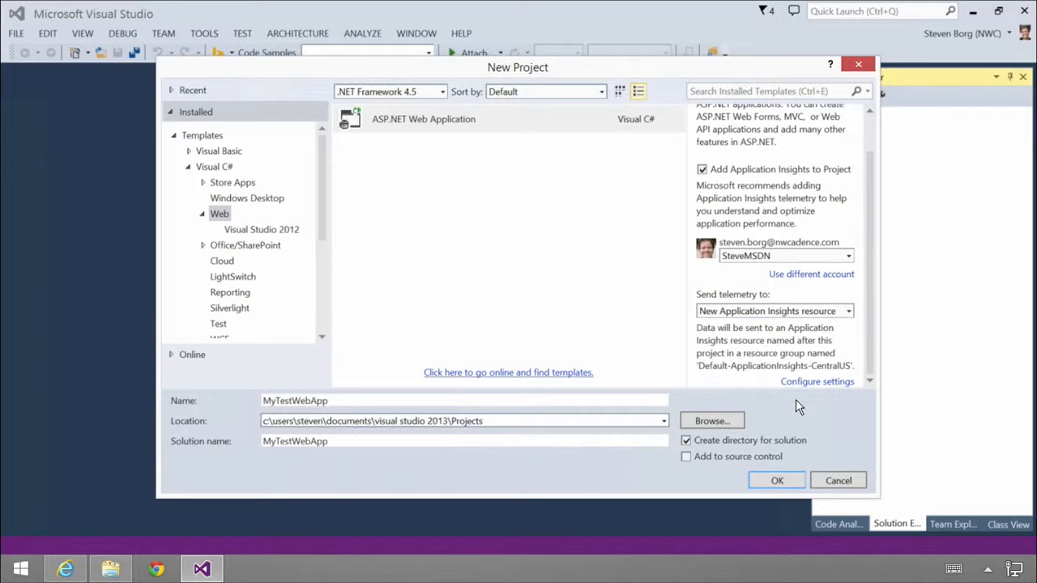
click(776, 481)
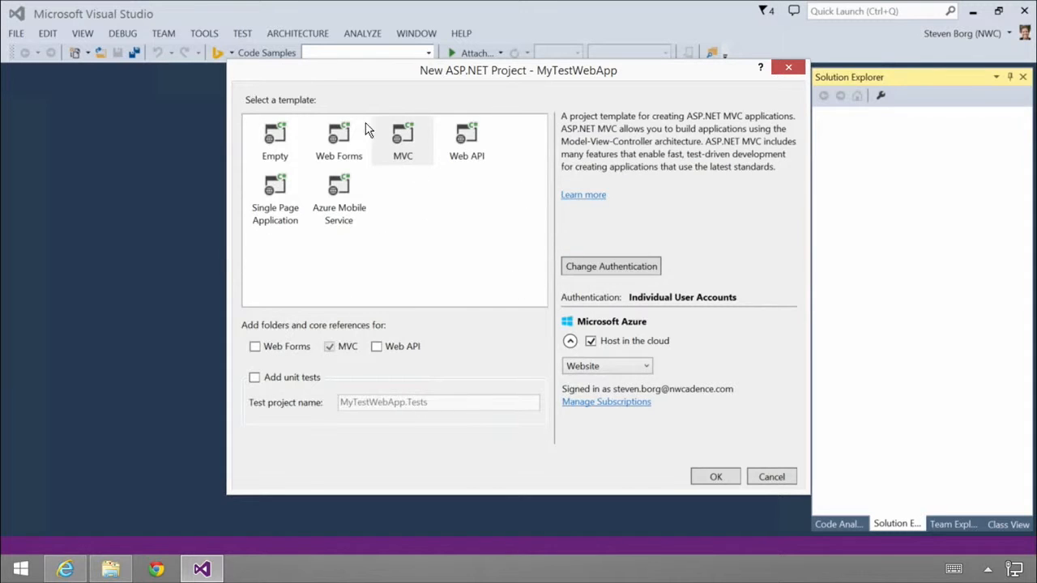
click(588, 341)
click(716, 478)
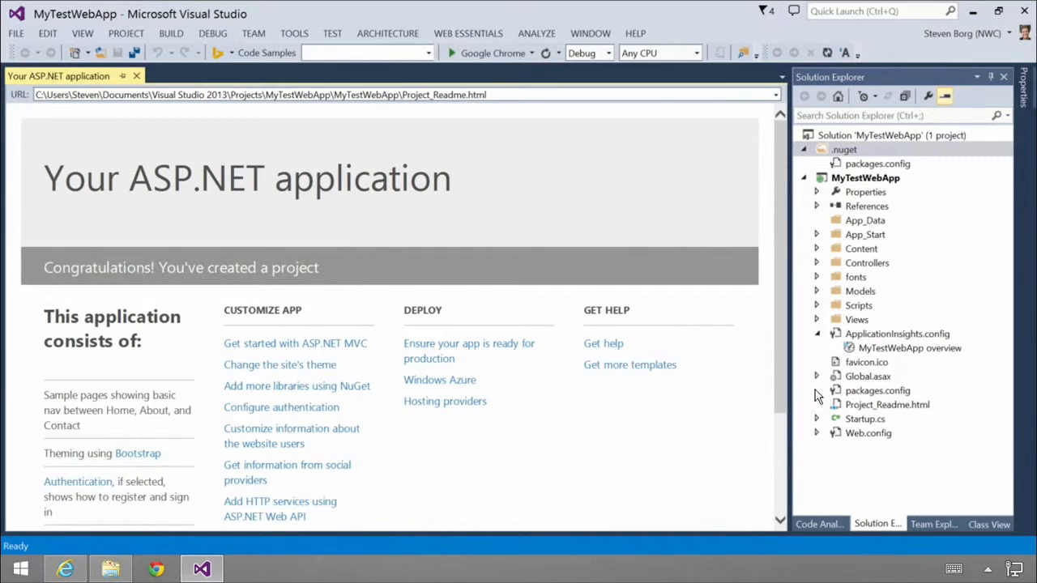
Open ApplicationInsights.config and select the instrumentation key value near the end of the file.
double_click(885, 341)
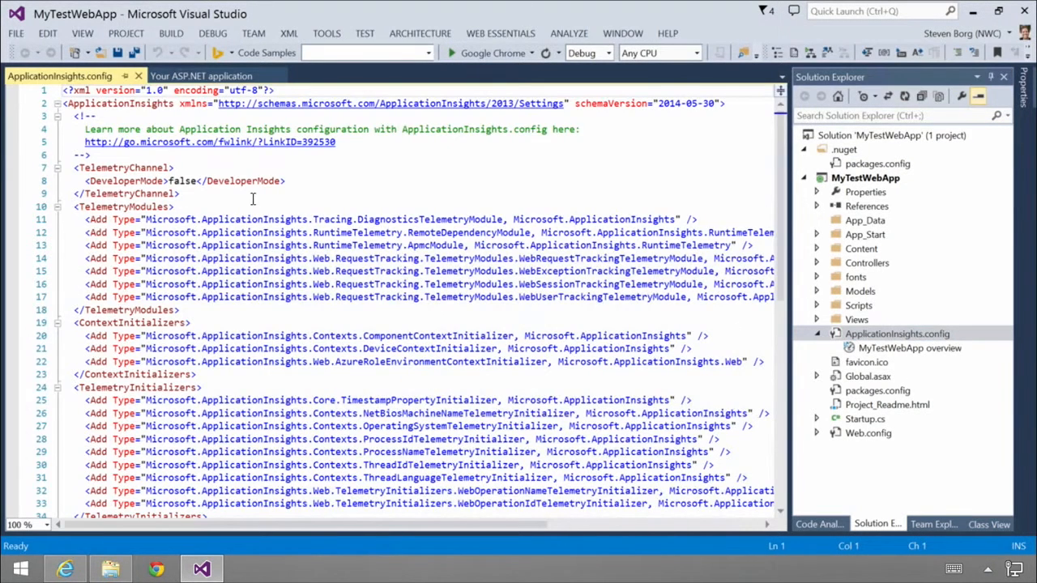
scroll(251, 231, down, 4)
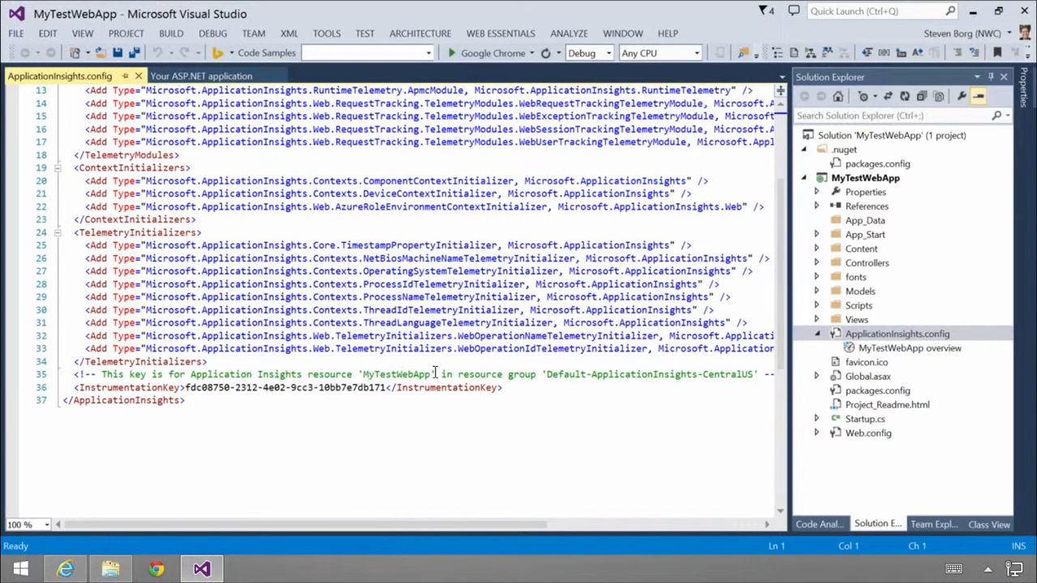
drag(186, 387, 382, 382)
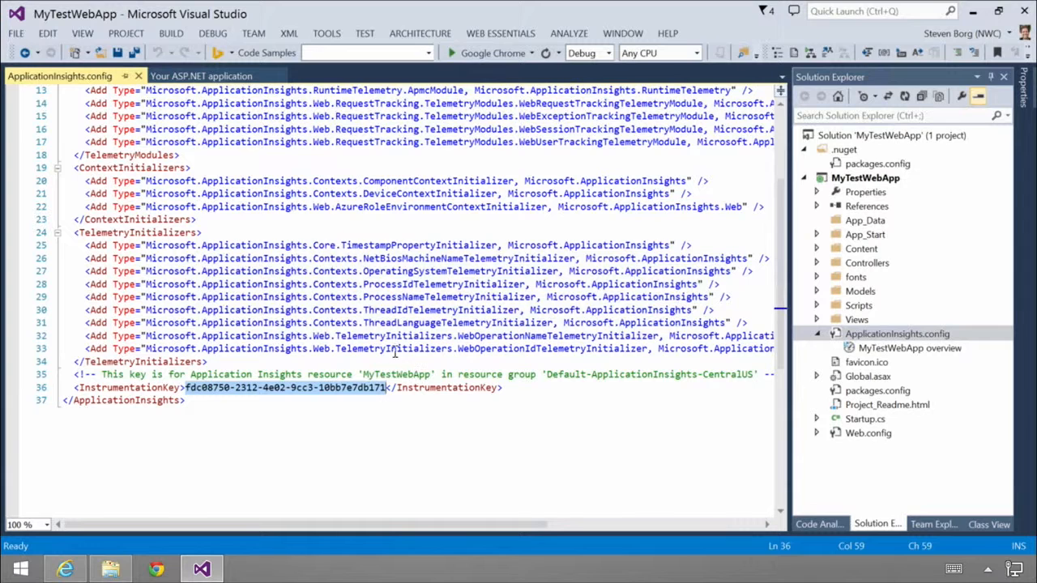
Switch to the Azure portal in Internet Explorer and open the MyTestWebApp resource from the Application Insights list.
click(81, 567)
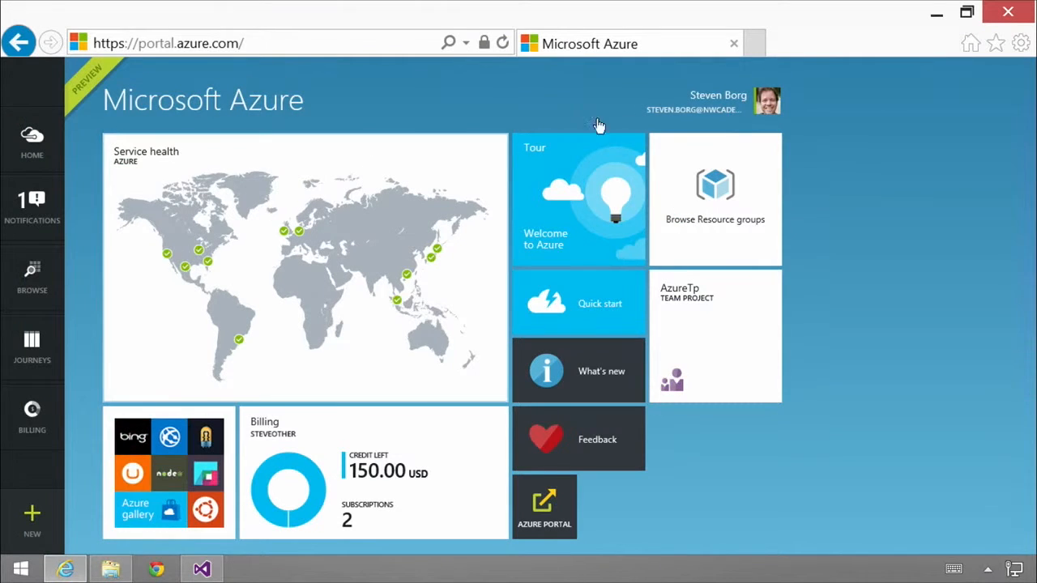
click(36, 286)
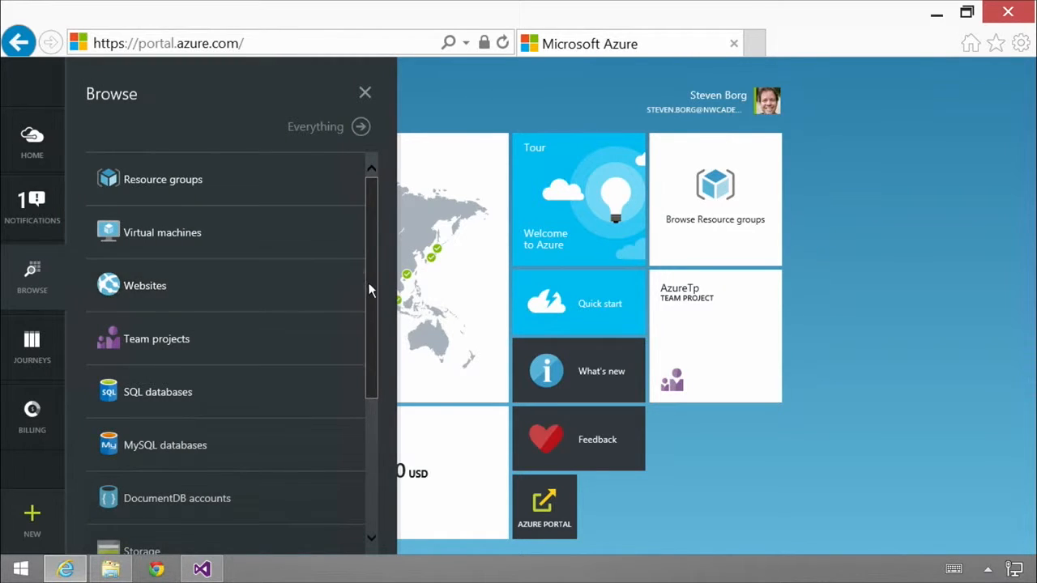
scroll(368, 340, down, 3)
click(154, 369)
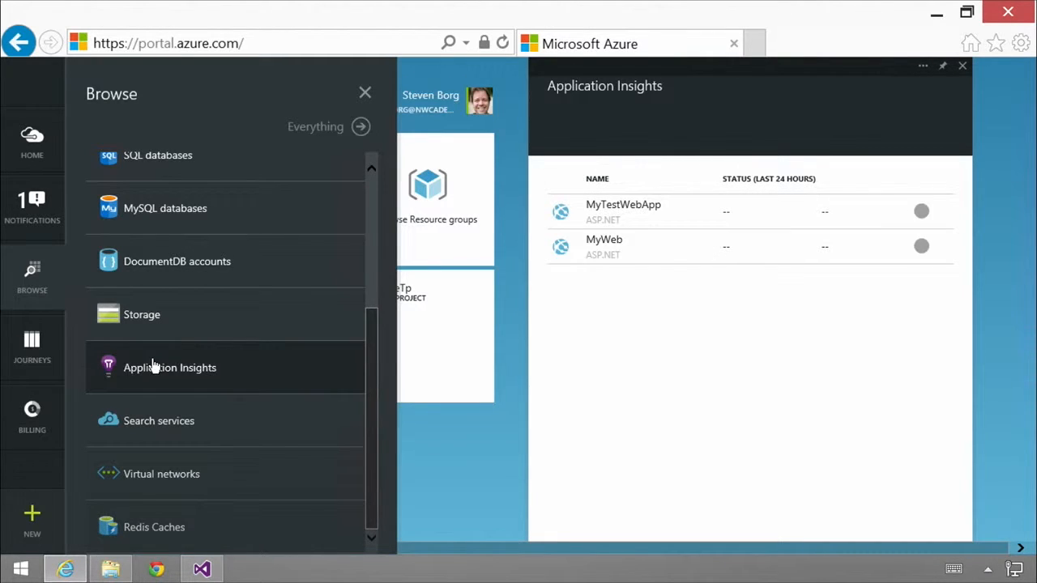
click(619, 216)
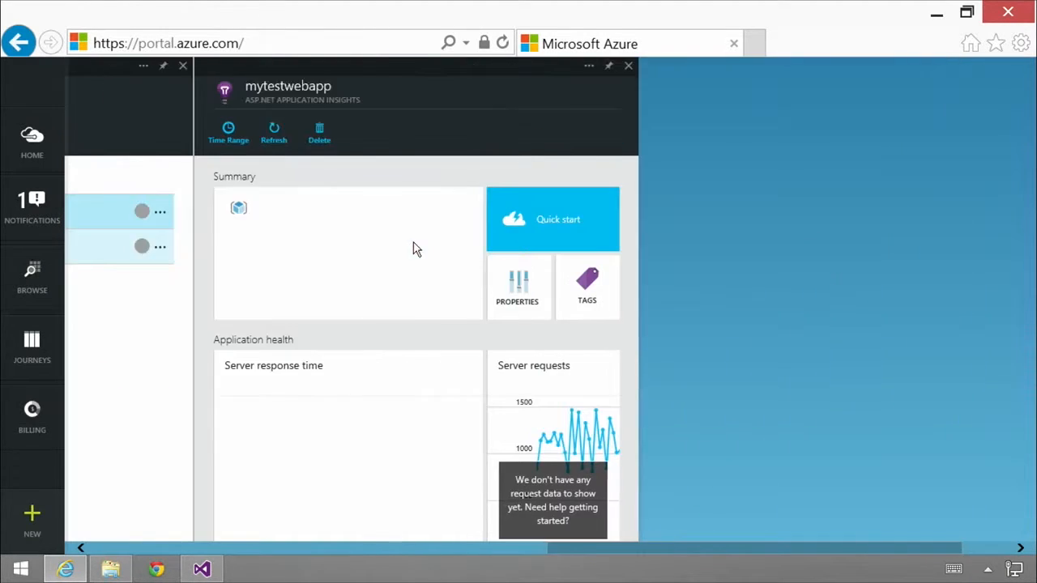
Open the code for monitoring web pages from the resource's Quick start, check its instrumentation key, and select the whole snippet.
click(413, 243)
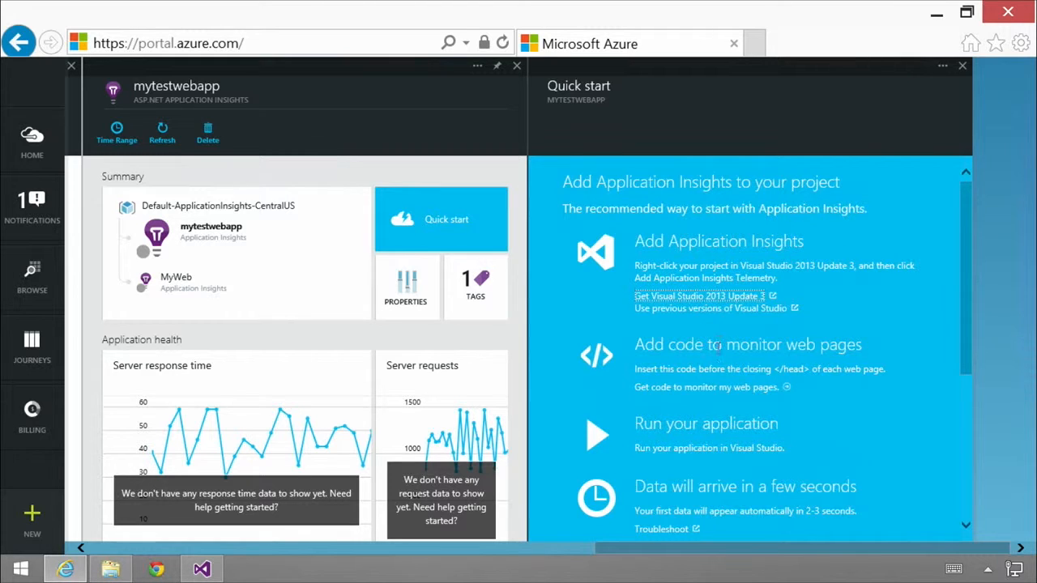
click(702, 389)
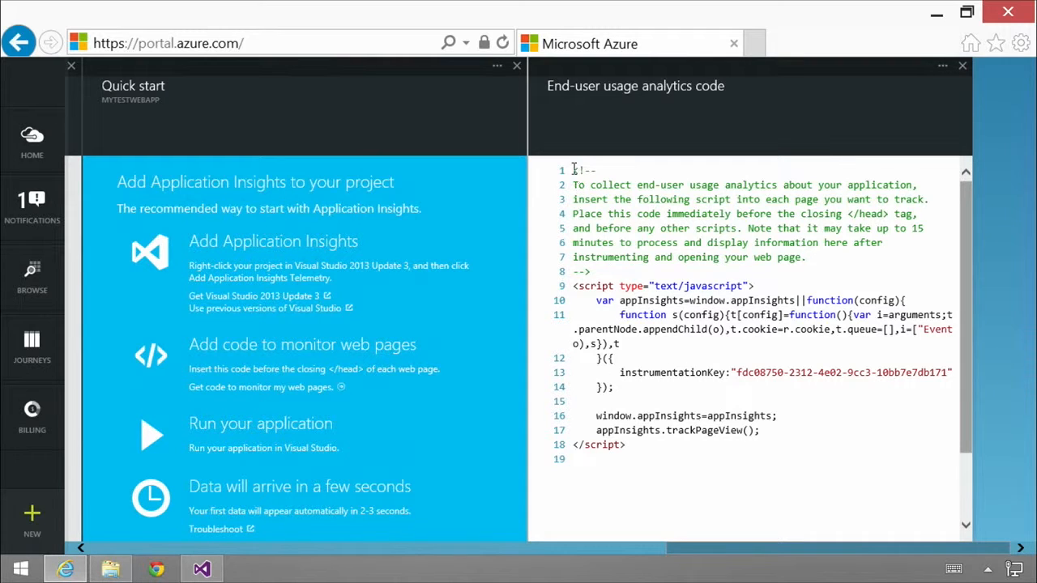
drag(738, 374, 854, 374)
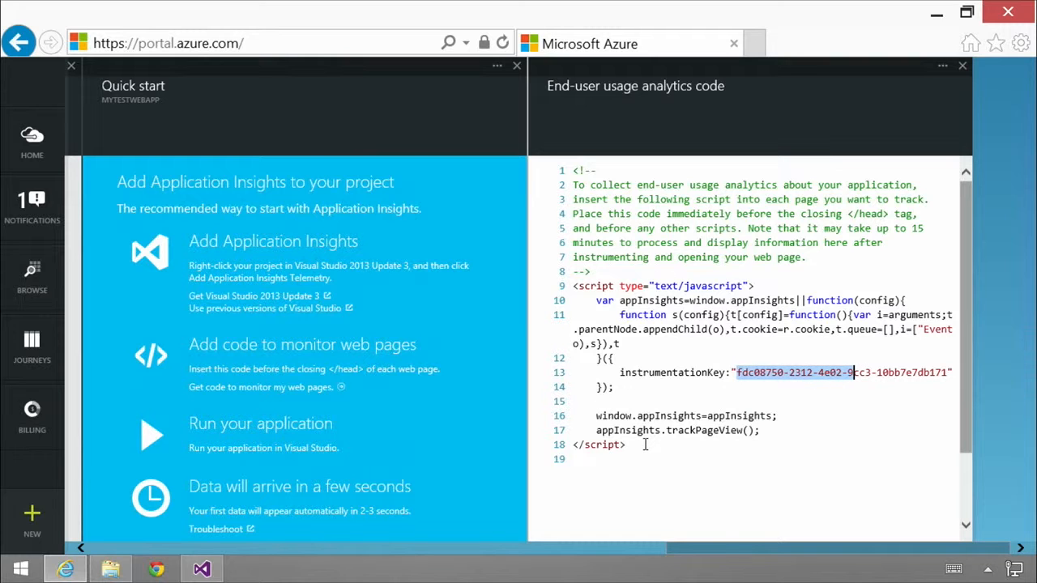
drag(645, 445, 524, 154)
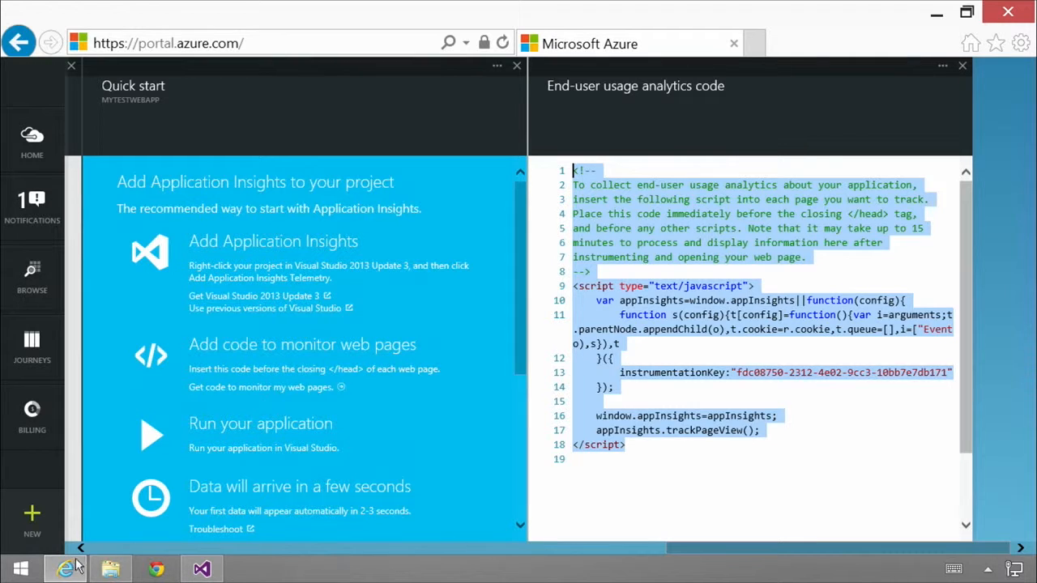
Switch to Visual Studio, open _Layout.cshtml in Views/Shared, and examine its markup and the Application Insights script in the head.
click(202, 571)
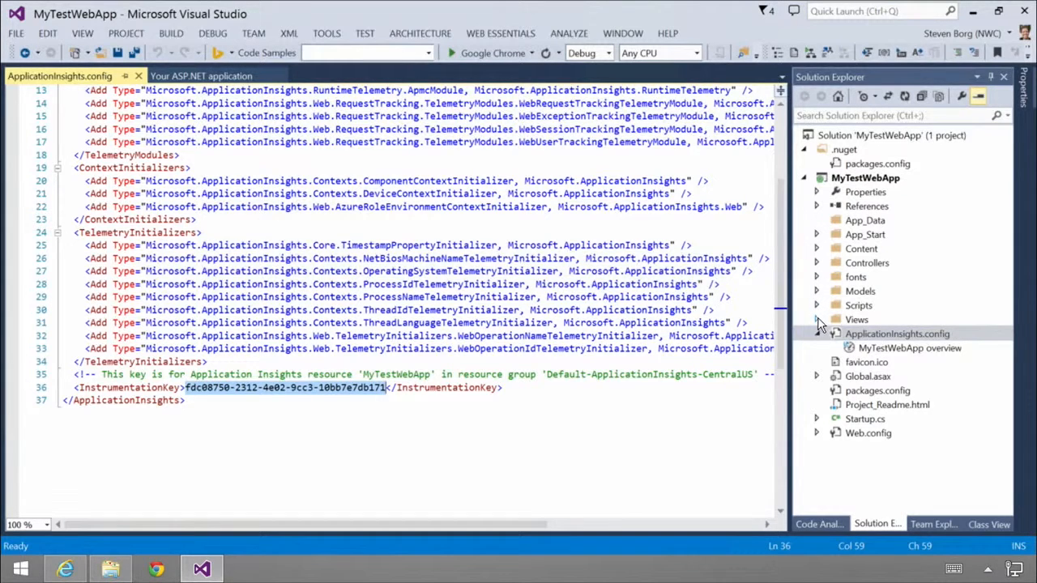
click(816, 319)
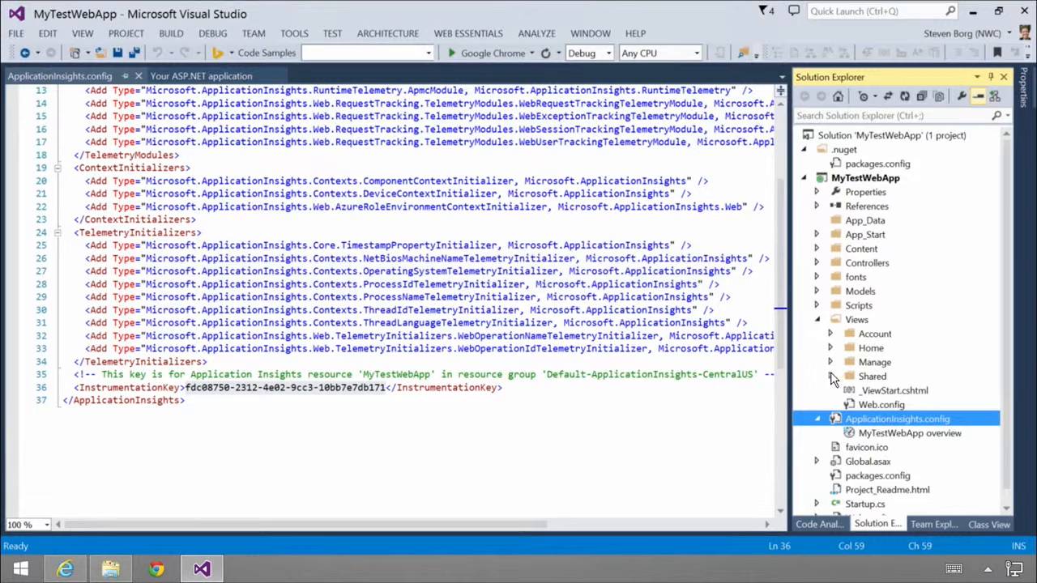
click(831, 376)
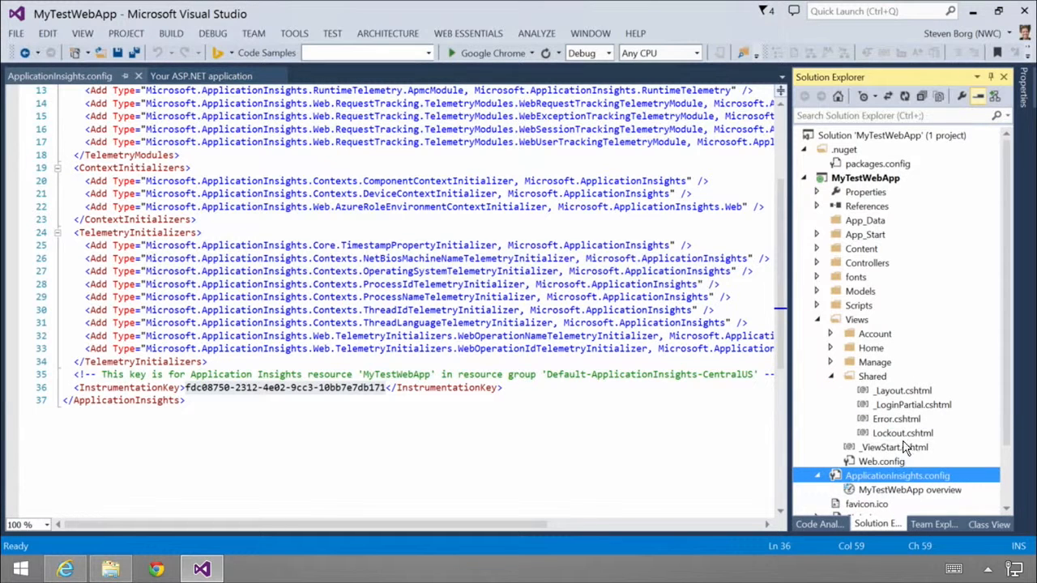
click(898, 392)
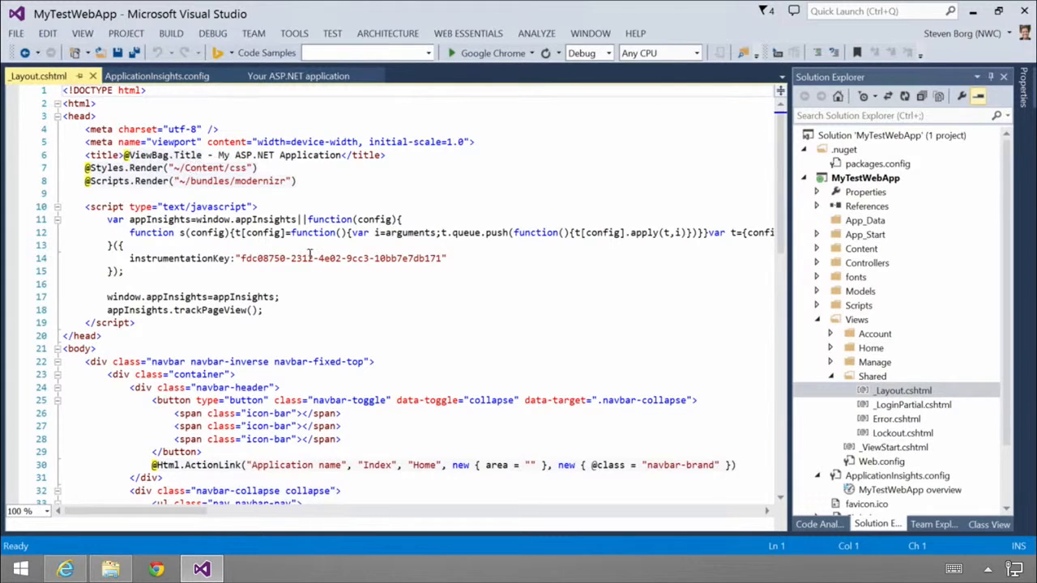
scroll(301, 261, down, 3)
scroll(300, 261, down, 9)
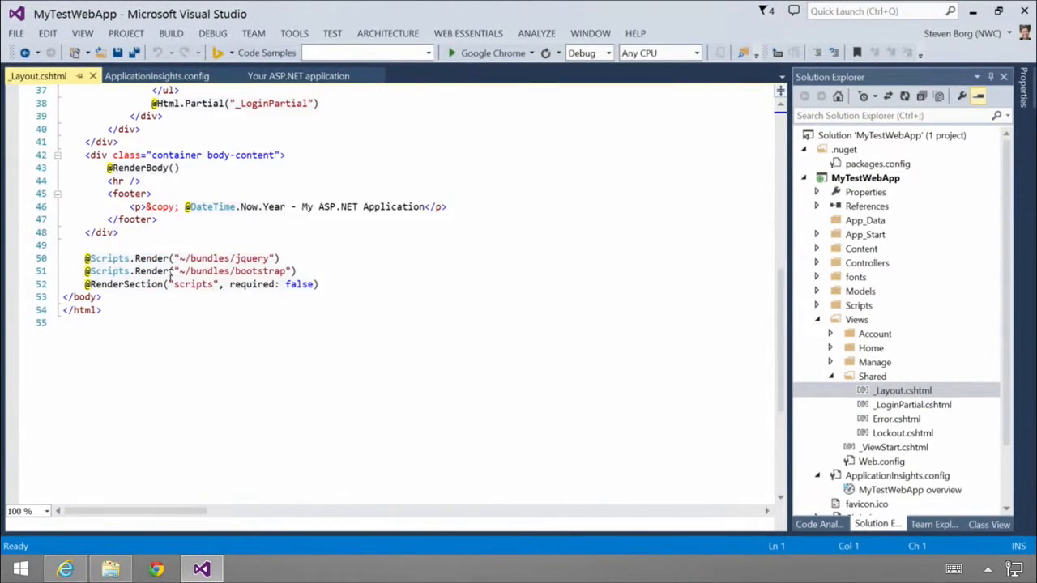
scroll(179, 296, up, 6)
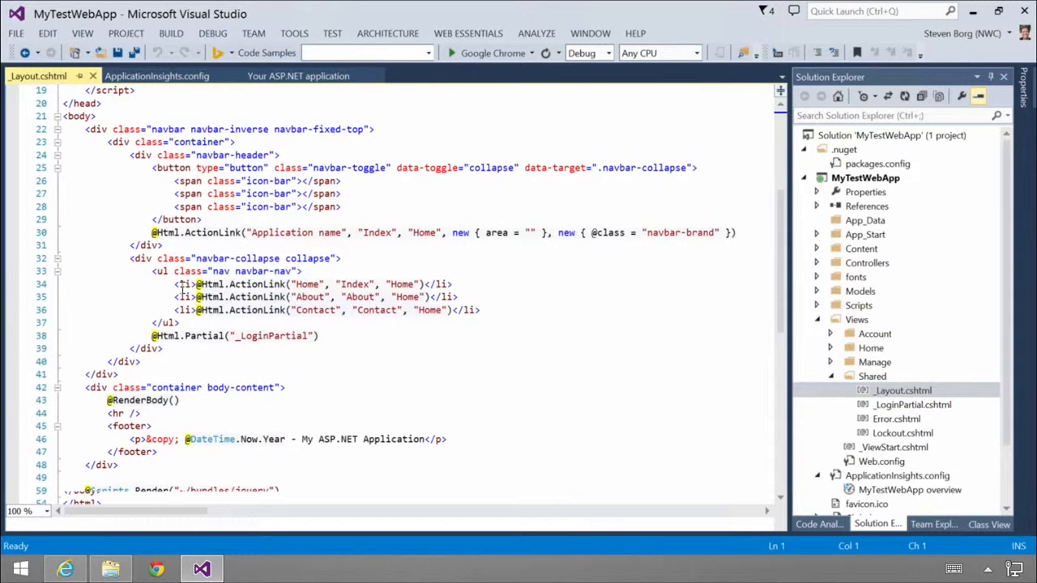
scroll(182, 290, up, 3)
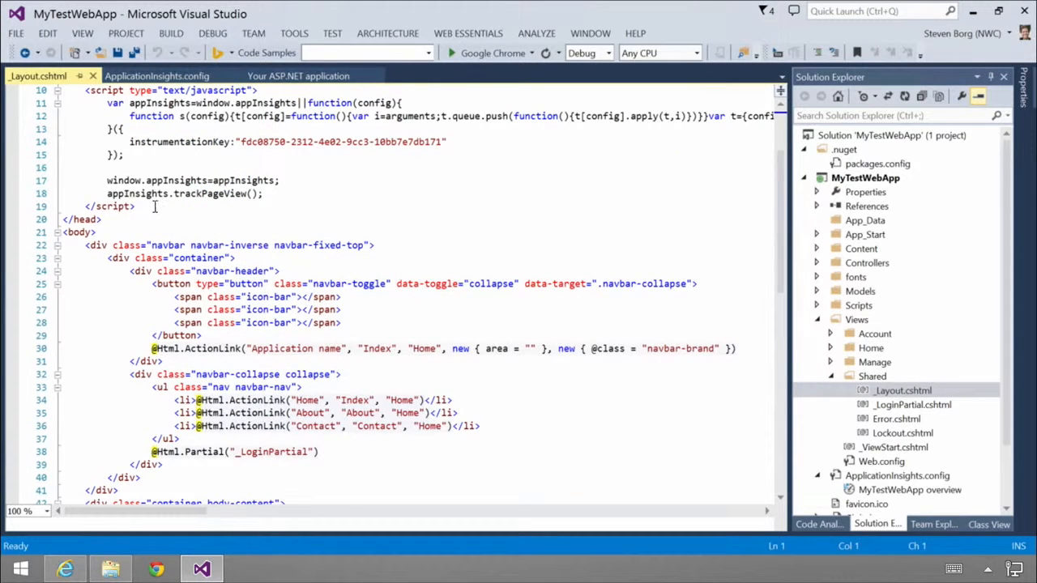
scroll(173, 208, up, 2)
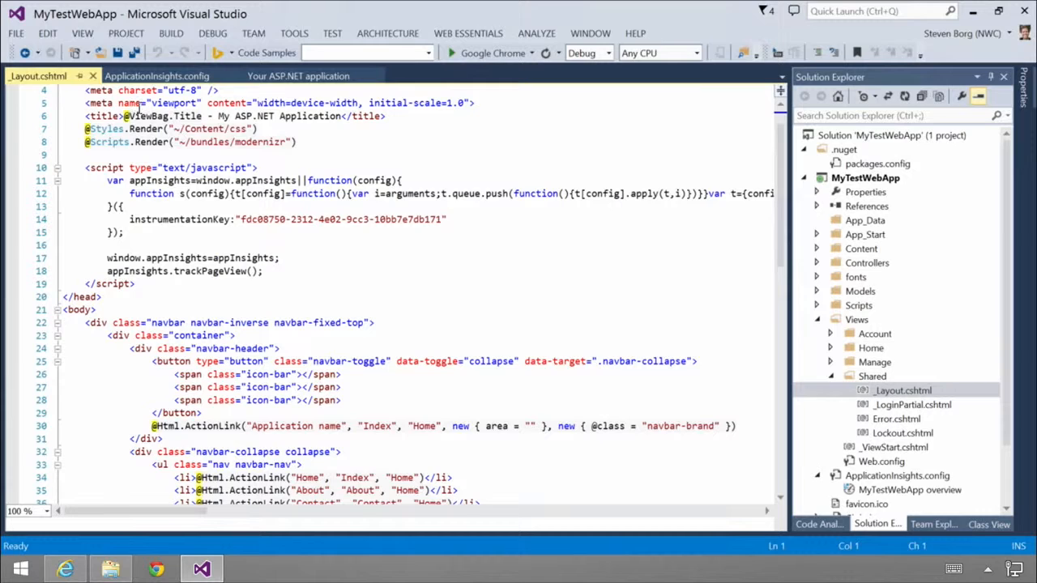